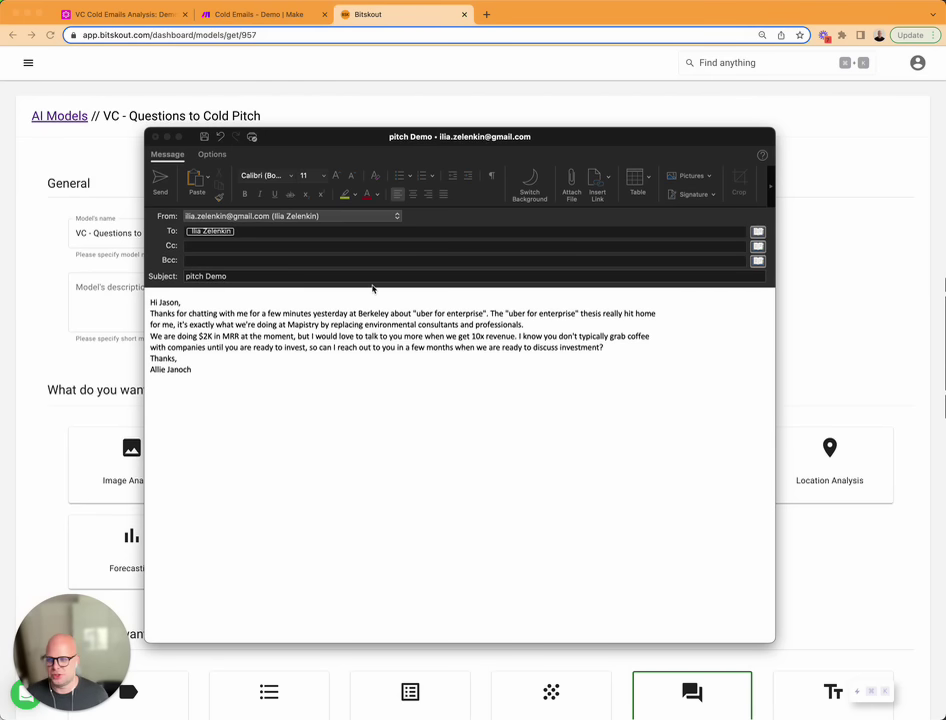
Examine the pitch Demo email draft for the startup name, revenue details and founder signature.
left_click(190, 369)
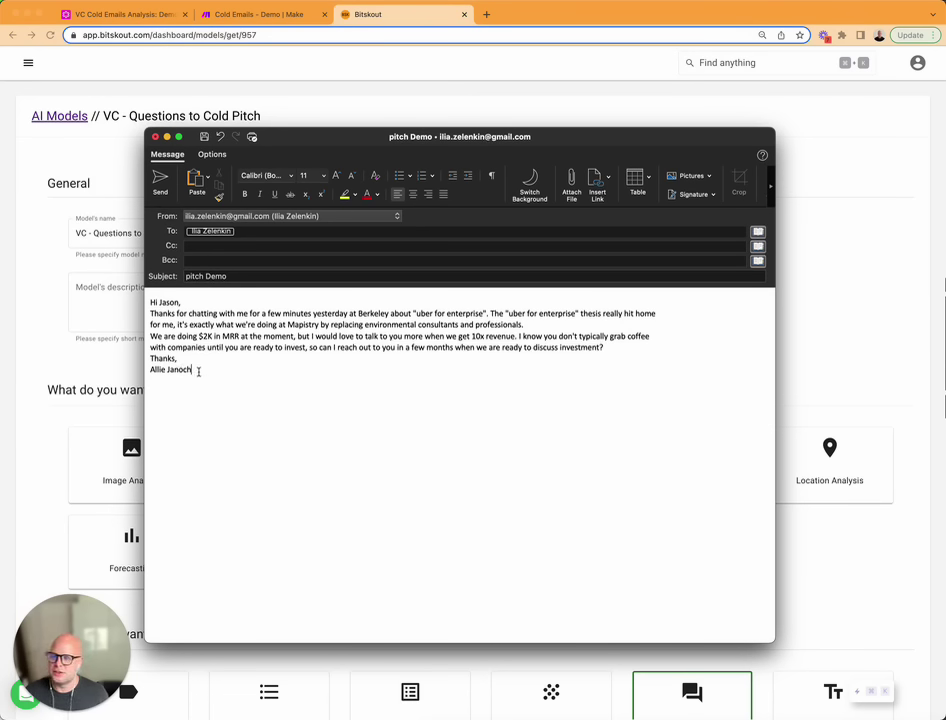
left_click_drag(199, 370, 146, 302)
left_click(181, 303)
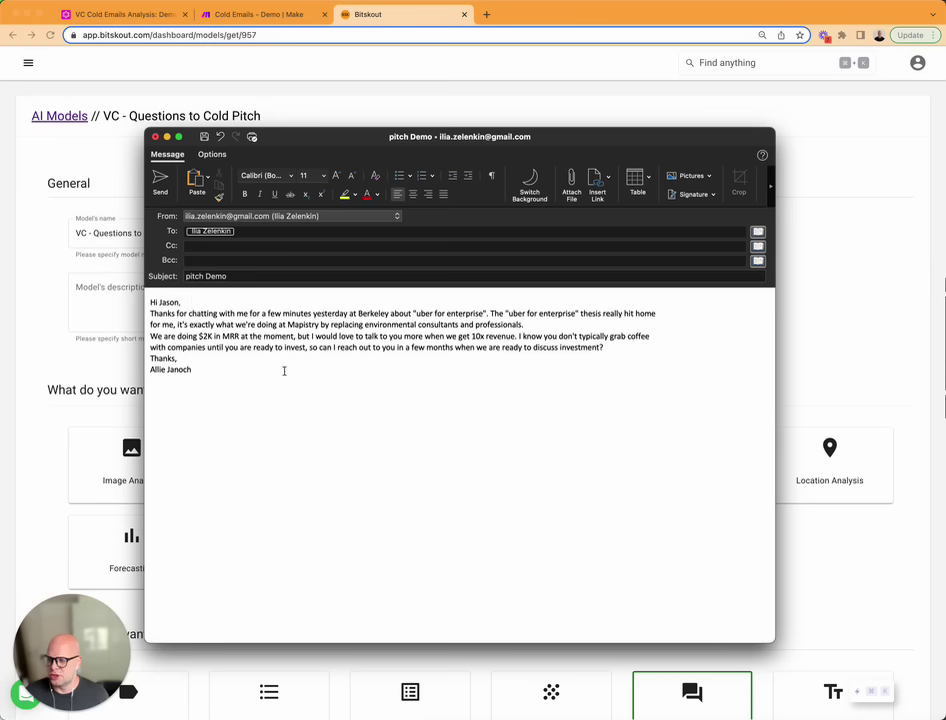
key("BackSpace")
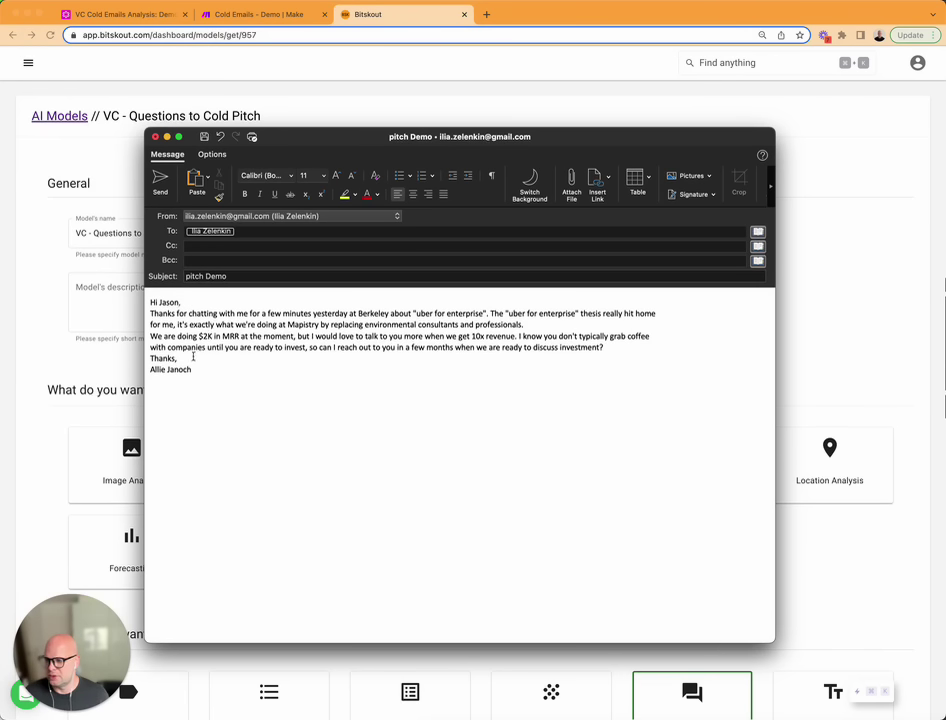
key("BackSpace")
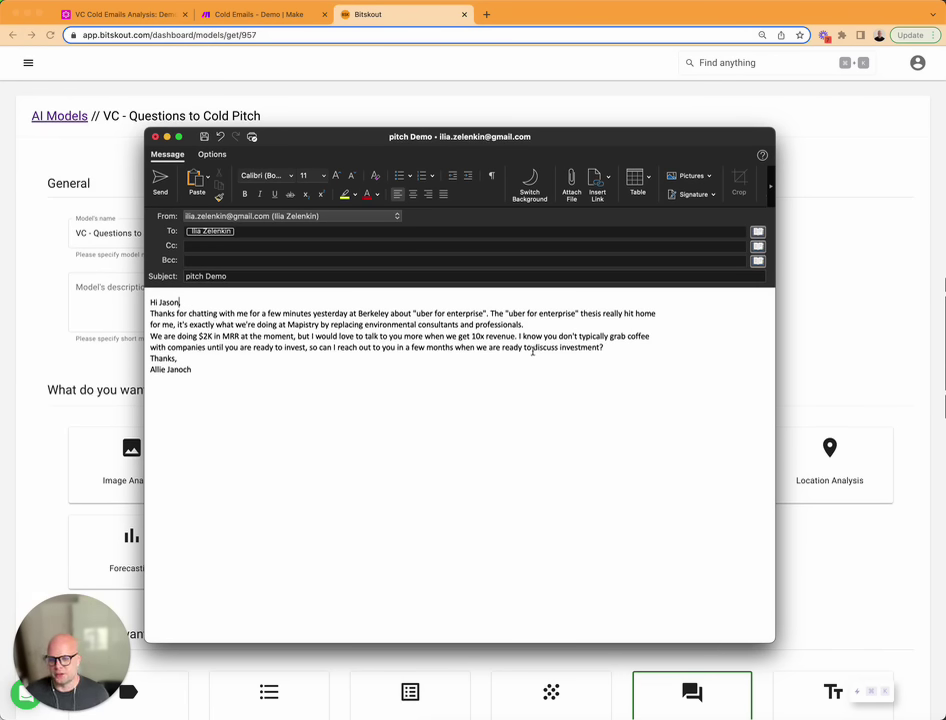
type(",")
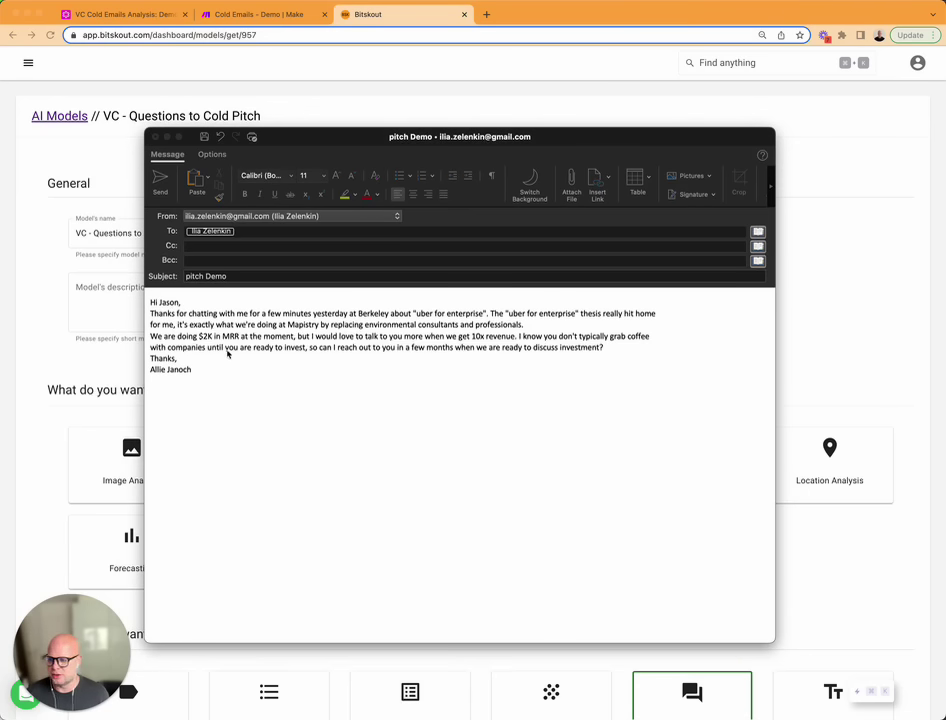
left_click_drag(188, 340, 222, 340)
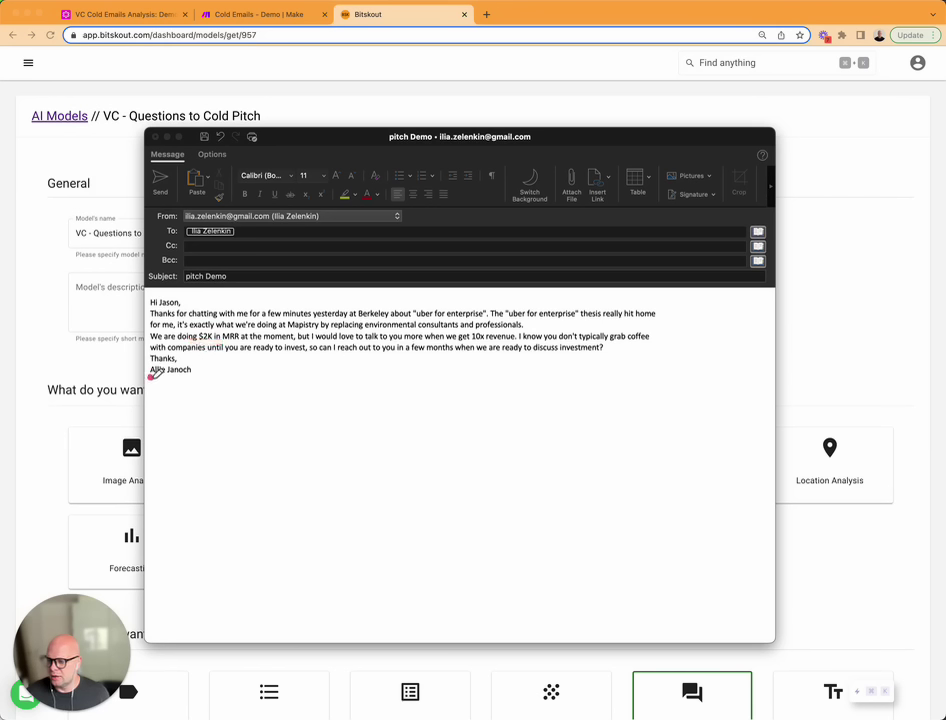
left_click_drag(148, 376, 205, 373)
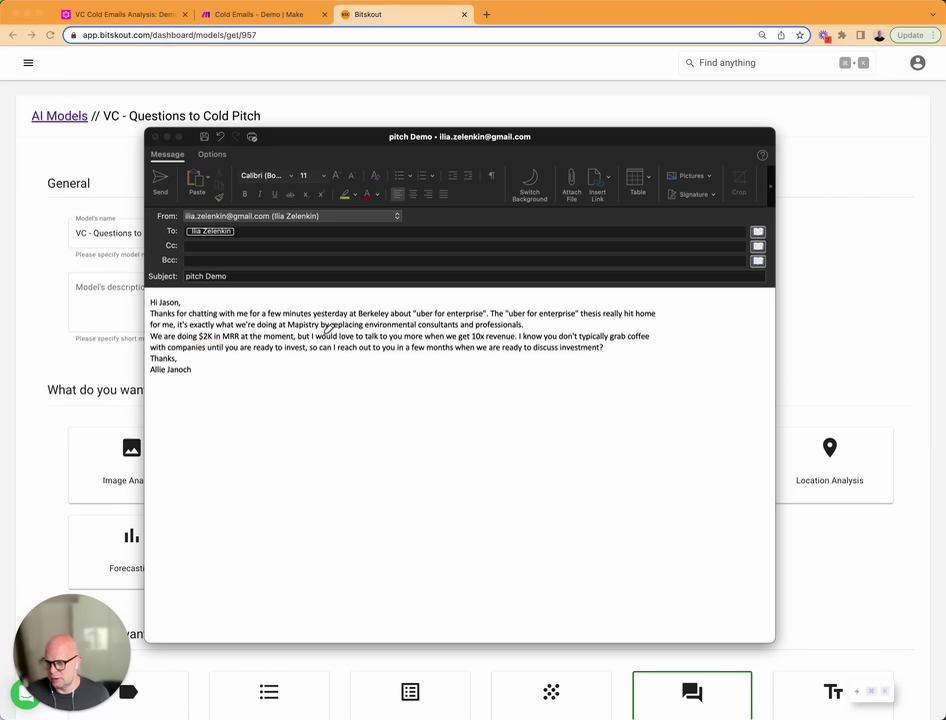
left_click_drag(283, 331, 331, 329)
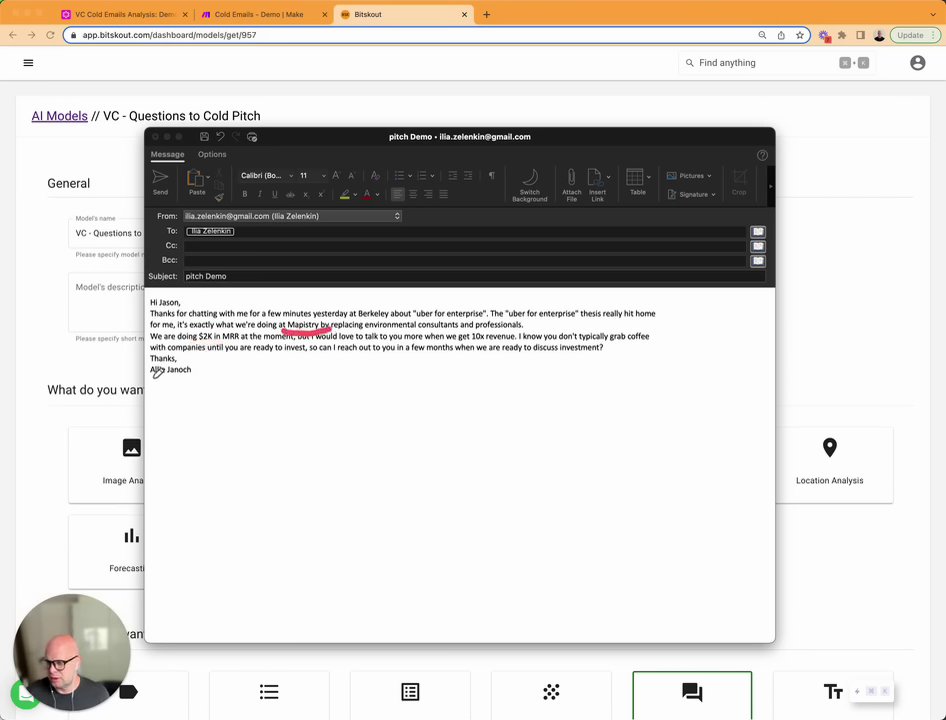
left_click_drag(151, 378, 215, 380)
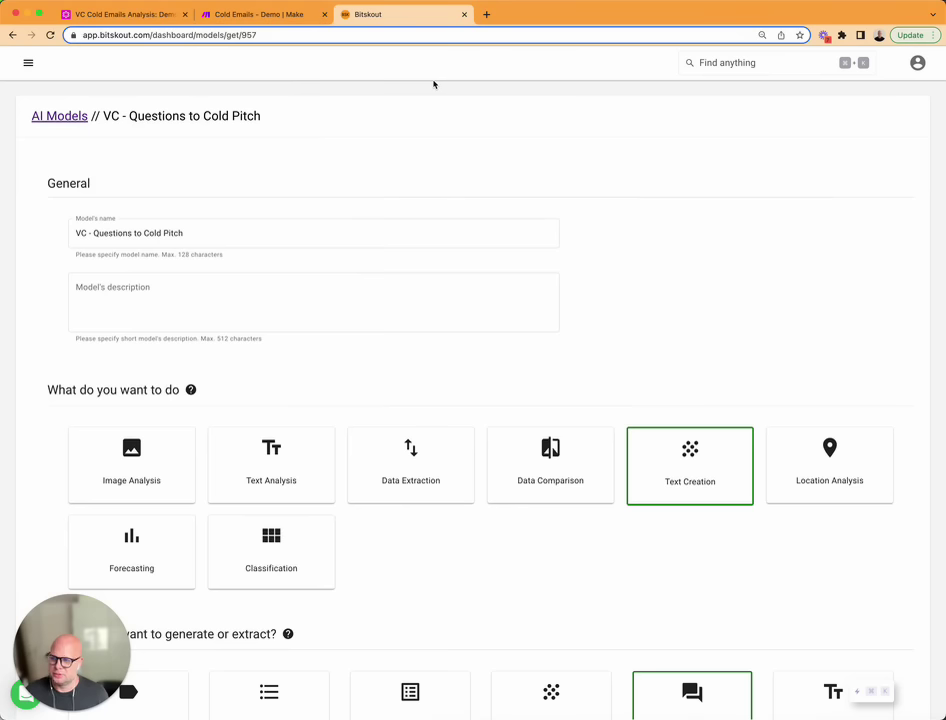
Review the VC - Questions to Cold Pitch model's settings and its configured list of questions in Bitskout.
scroll(240, 153, "down", 3)
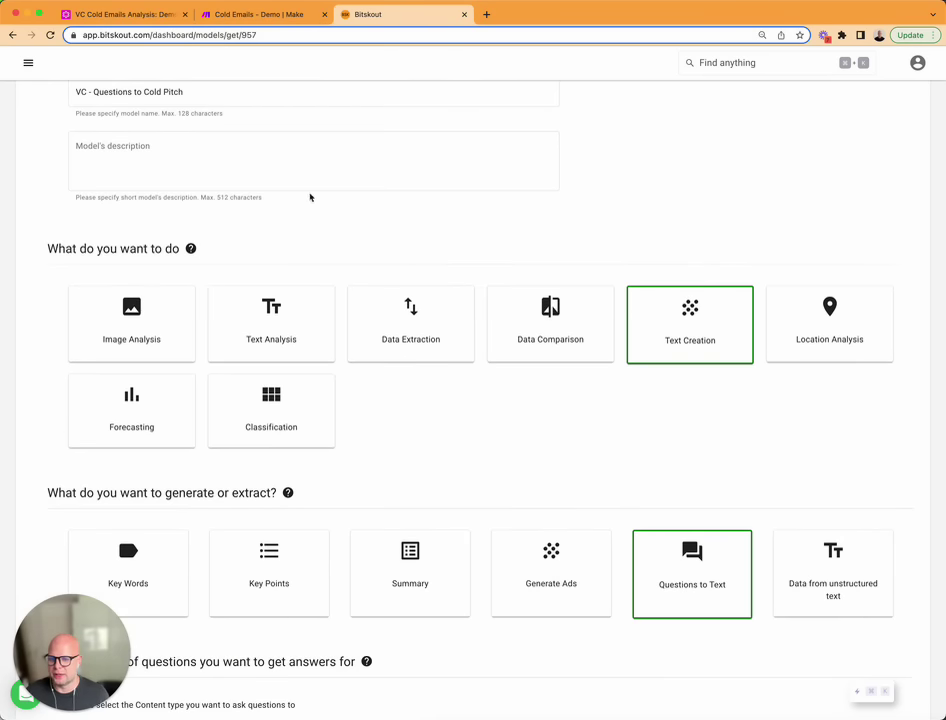
scroll(315, 196, "up", 3)
scroll(320, 195, "up", 1)
scroll(637, 485, "down", 3)
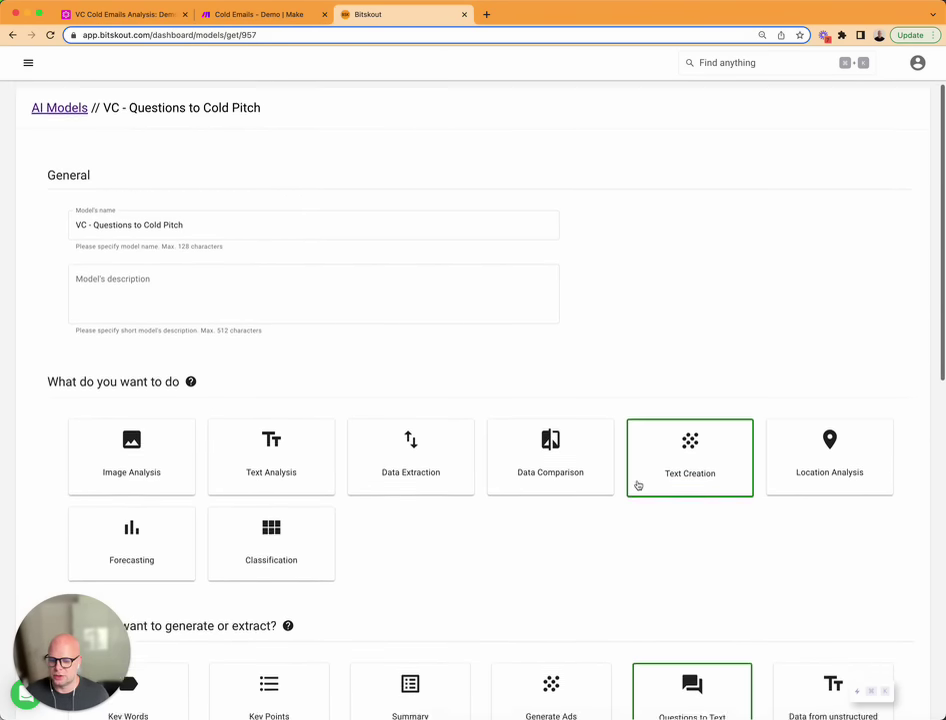
scroll(637, 485, "down", 10)
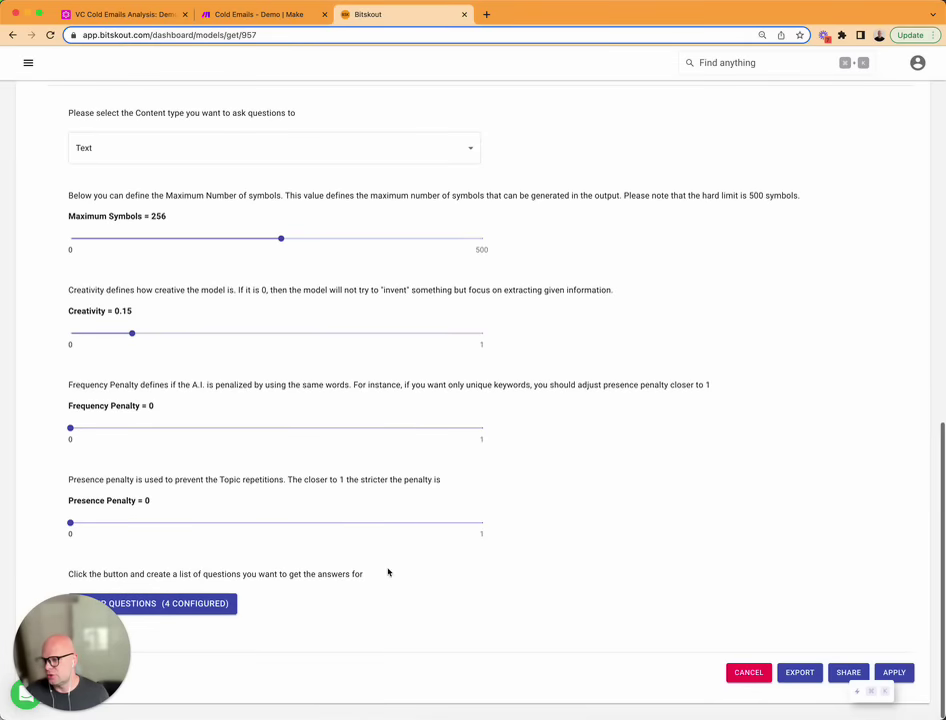
left_click(190, 606)
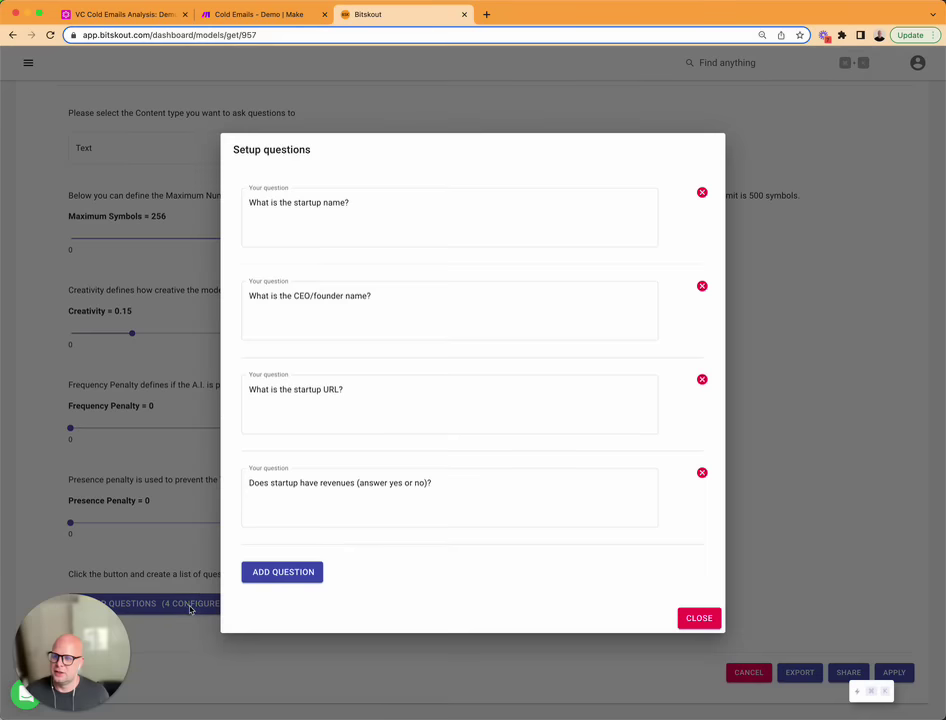
left_click(703, 621)
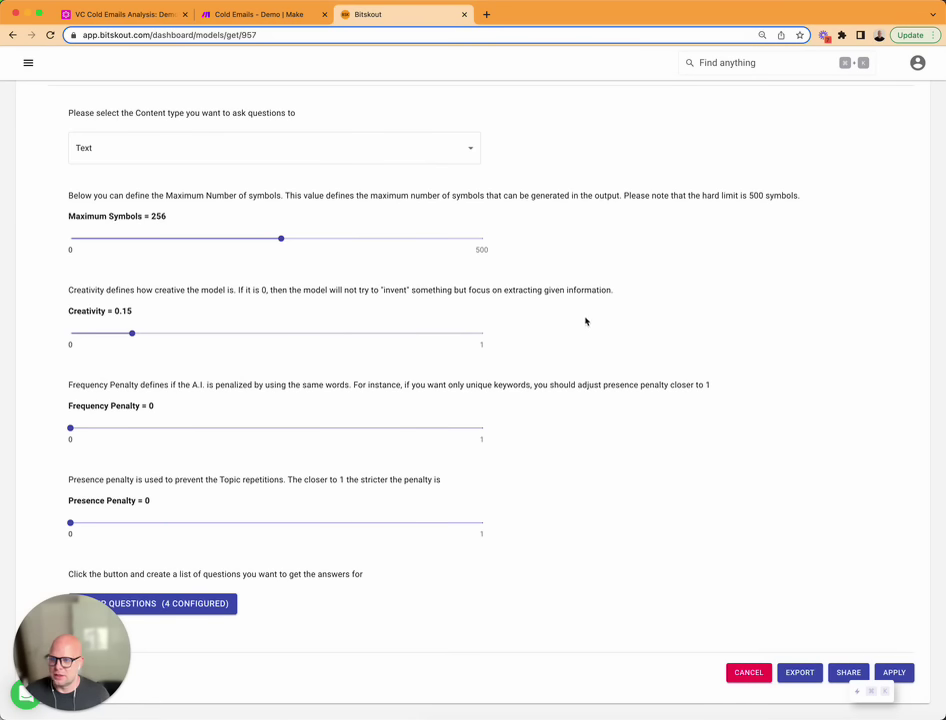
Switch to the Make scenario and set the first Bitskout module's workflow to VC - Questions to Cold Pitch.
left_click(242, 14)
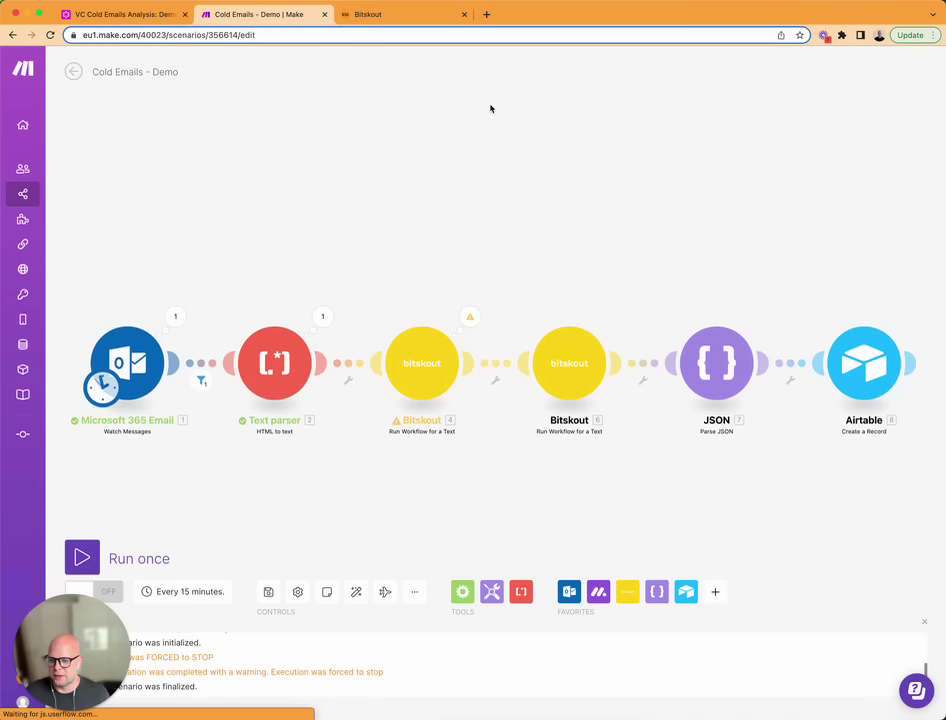
left_click(423, 365)
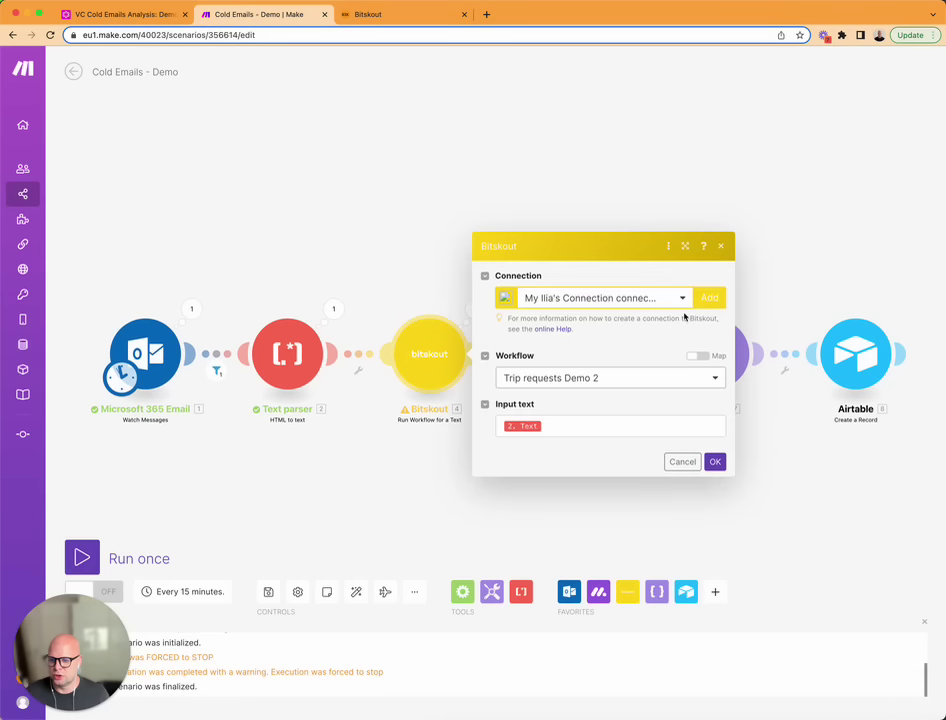
left_click(614, 382)
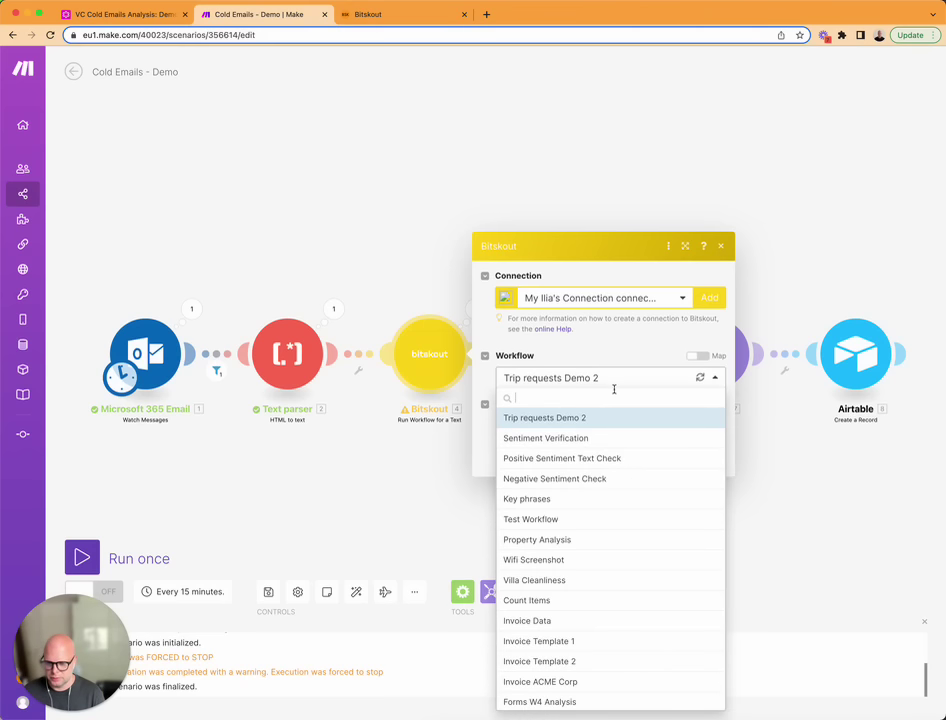
type("VC")
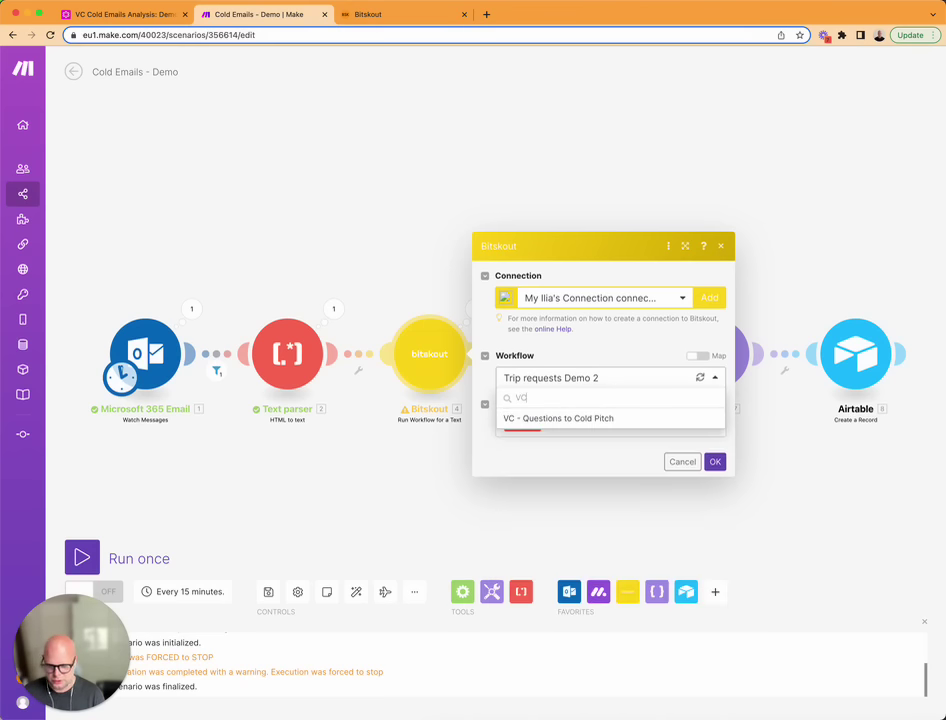
left_click(604, 424)
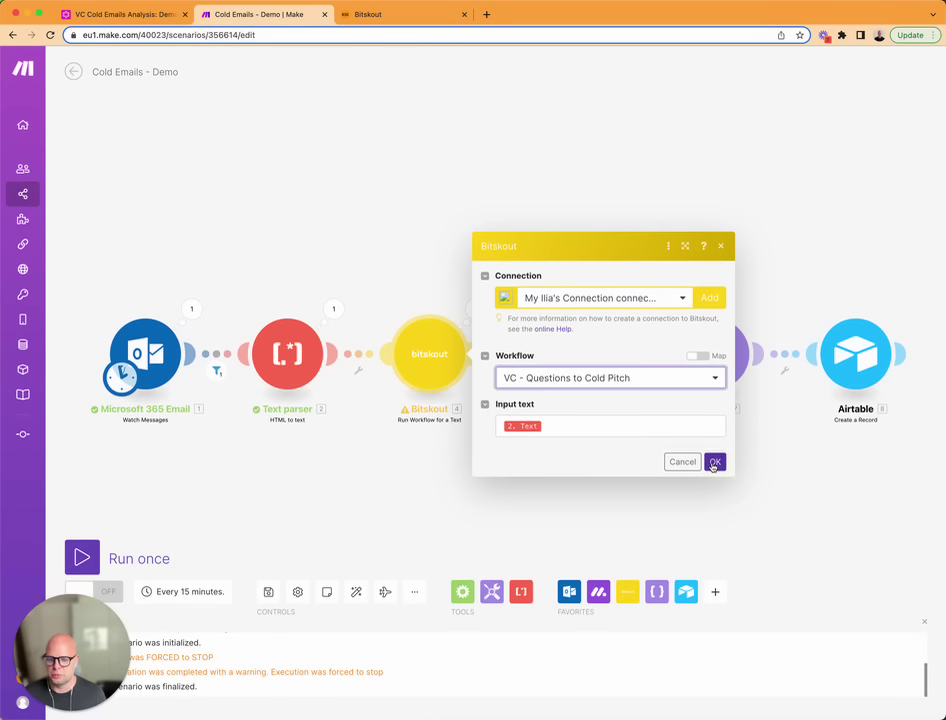
left_click(714, 462)
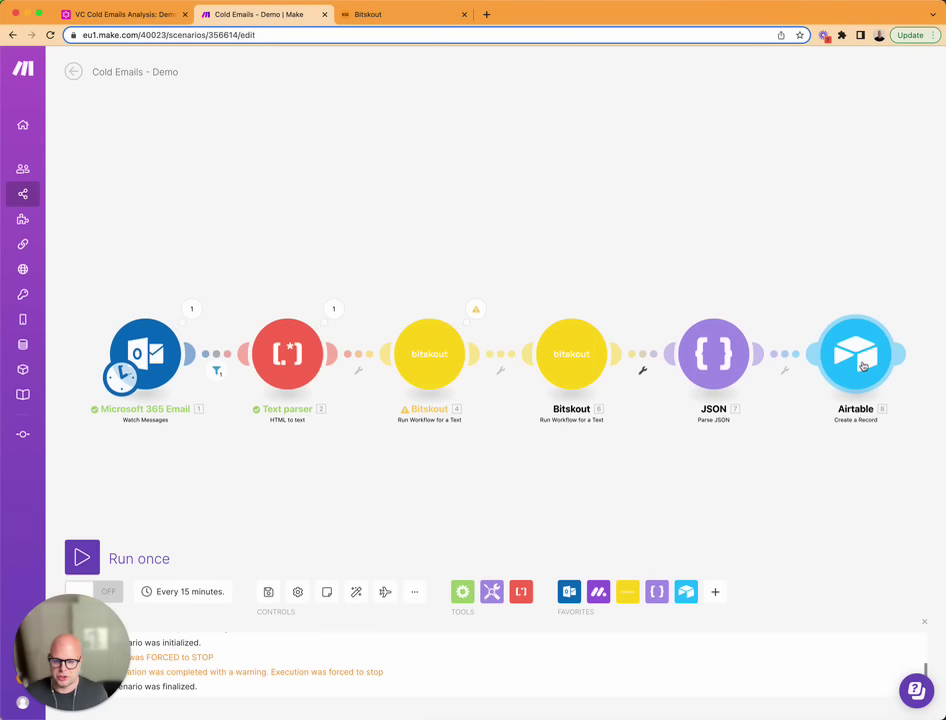
Send the pitch Demo email and run the Cold Emails - Demo scenario once in Make.
left_click(116, 15)
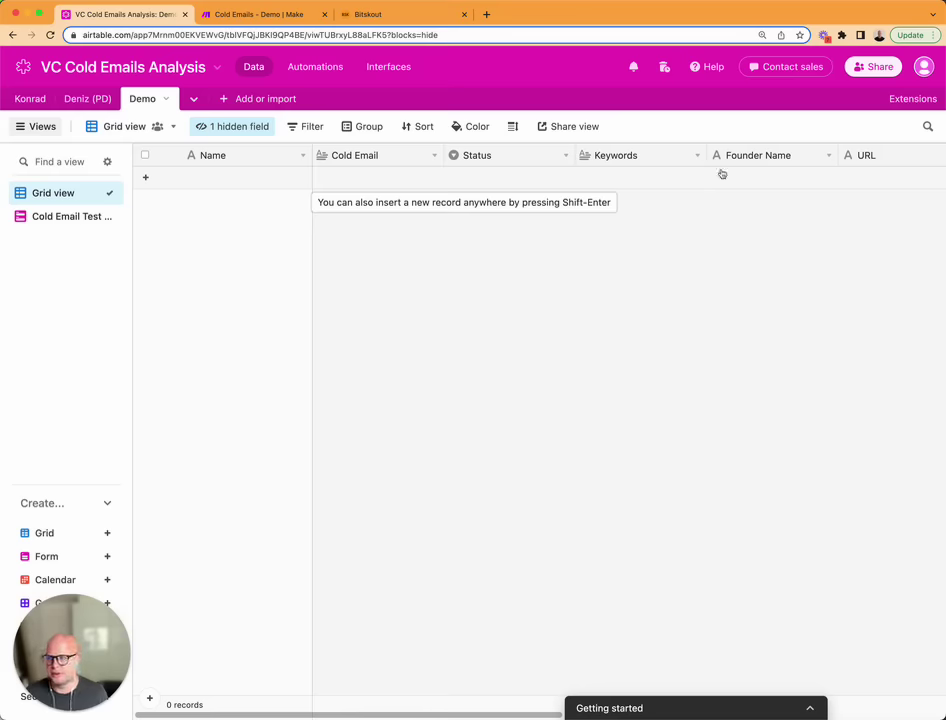
left_click(268, 18)
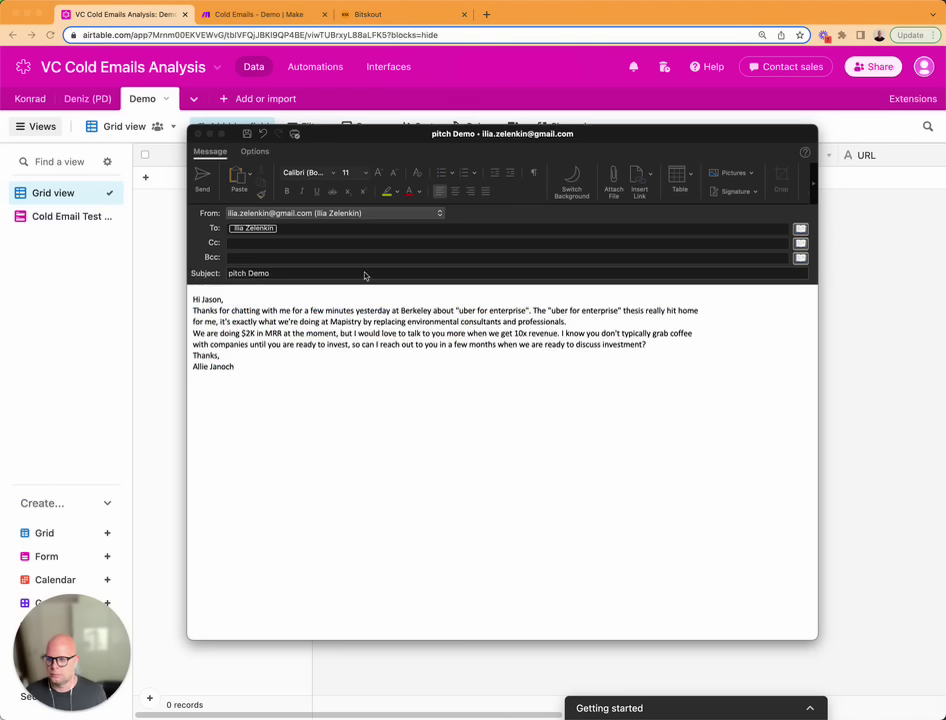
left_click(202, 178)
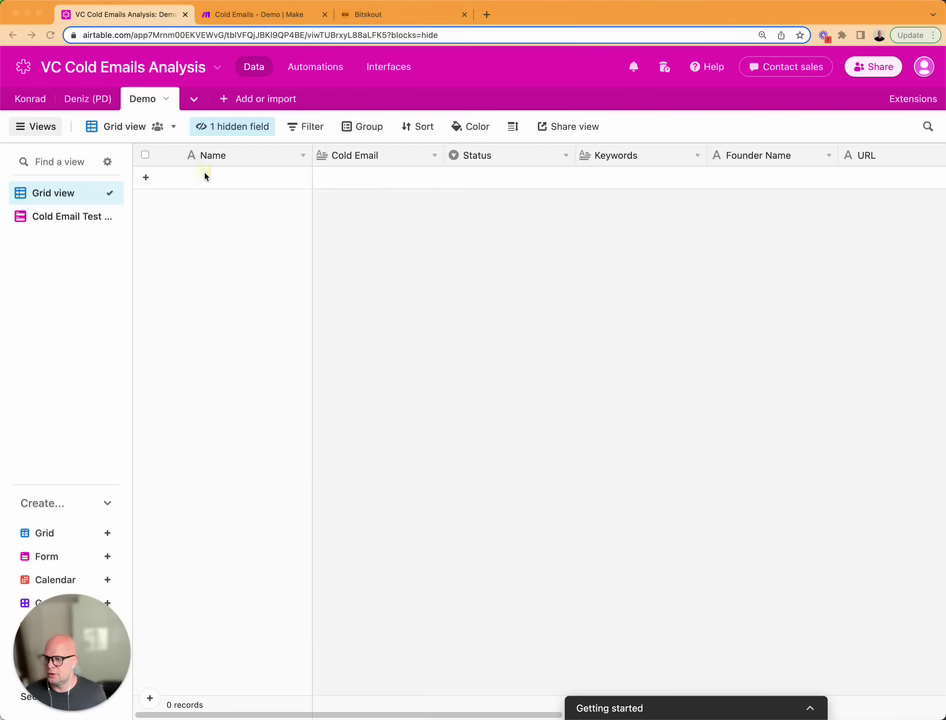
left_click(253, 15)
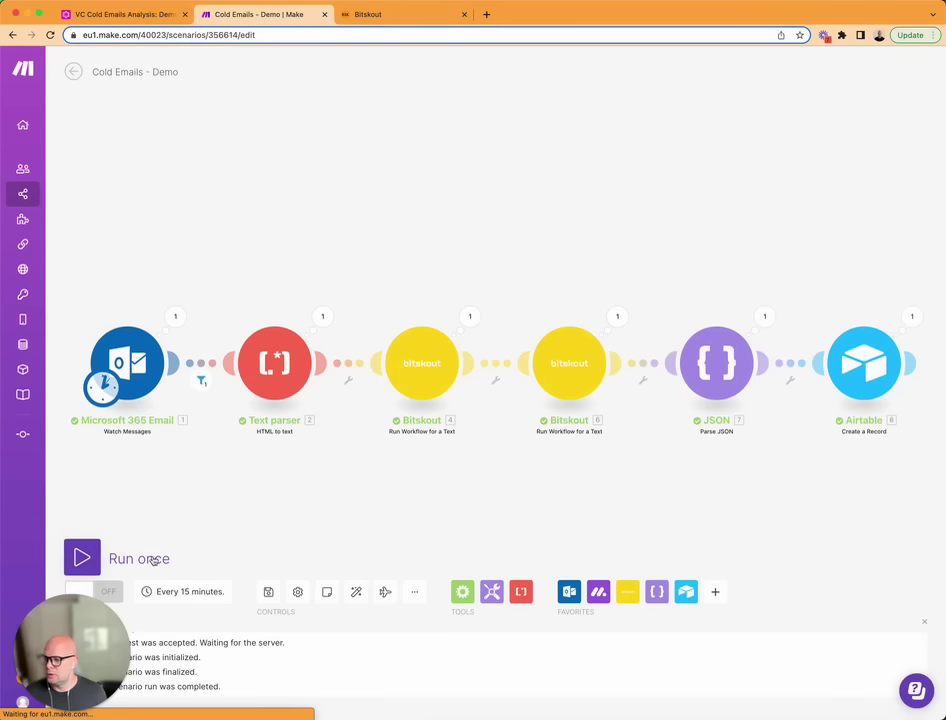
left_click(84, 560)
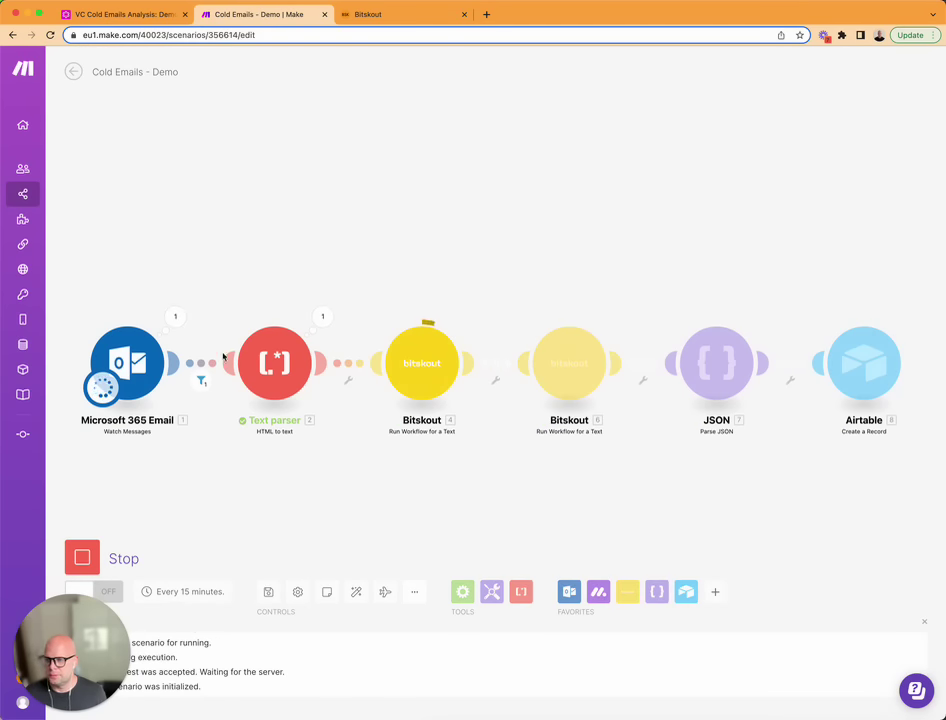
Switch to the Airtable Demo table and examine the new record's name, keywords, founder, URL and revenue fields.
left_click(140, 15)
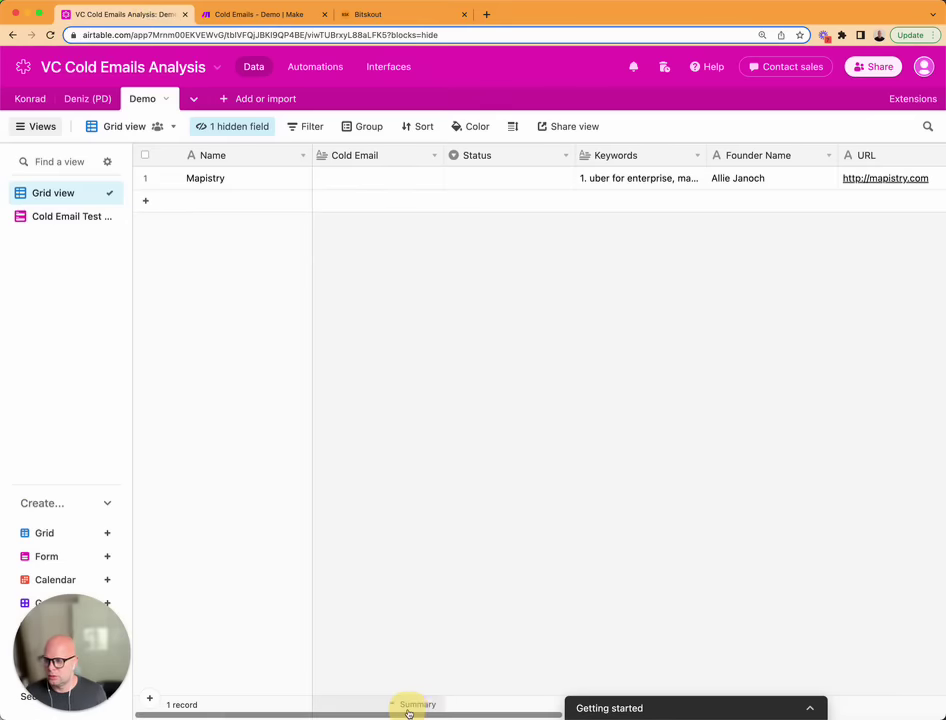
mouse_move(409, 713)
left_mouse_down()
mouse_move(675, 703)
mouse_move(420, 705)
left_mouse_up()
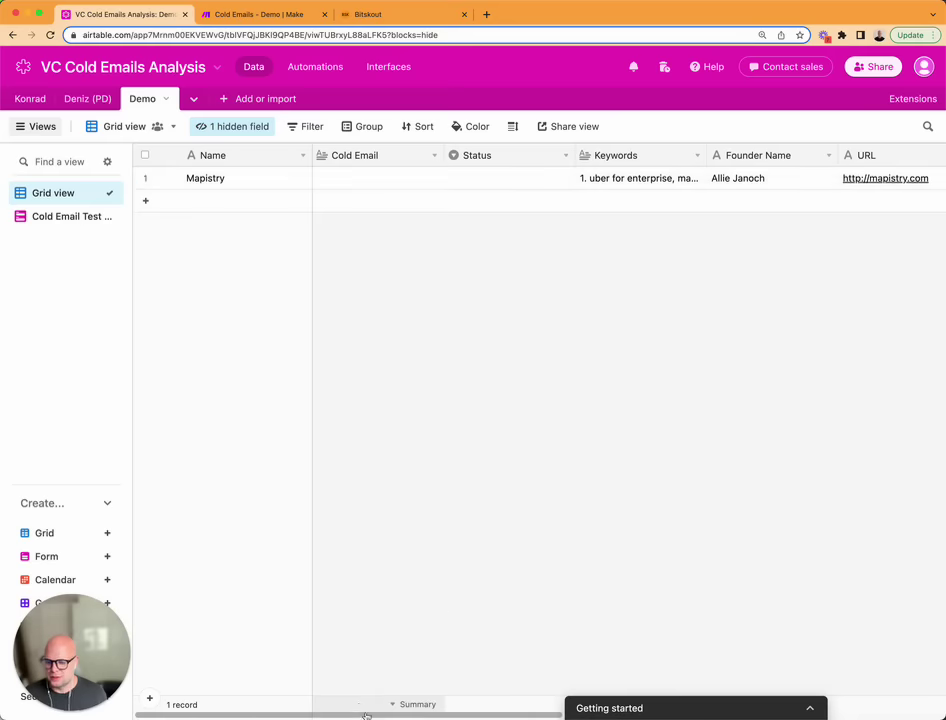
left_click_drag(355, 714, 476, 716)
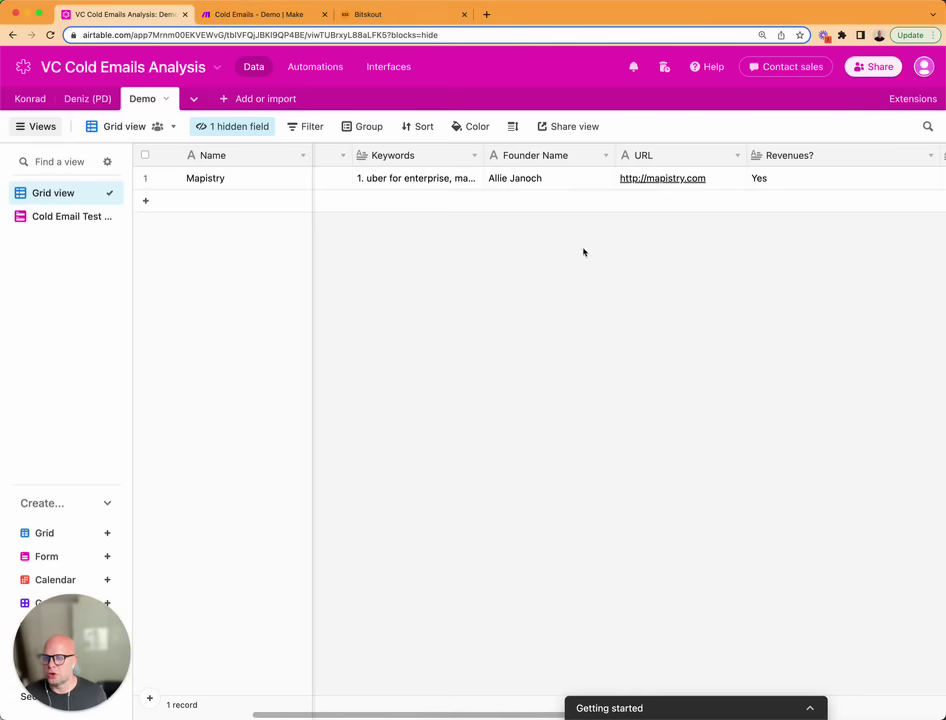
left_click_drag(360, 714, 222, 710)
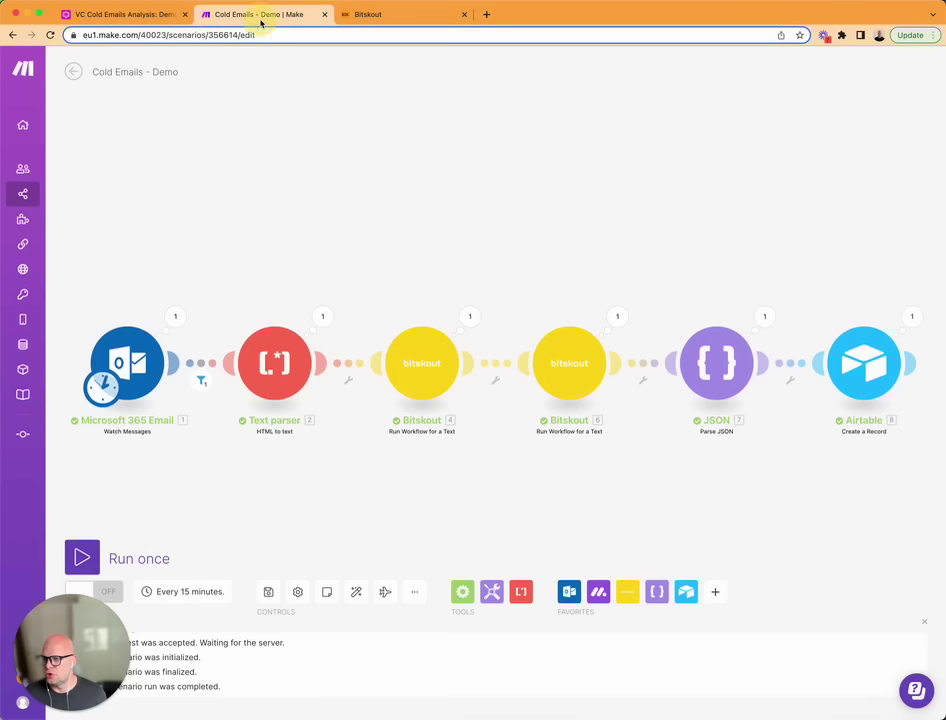
Return to the Make scenario and insert a router between the JSON and Airtable modules.
left_click(258, 15)
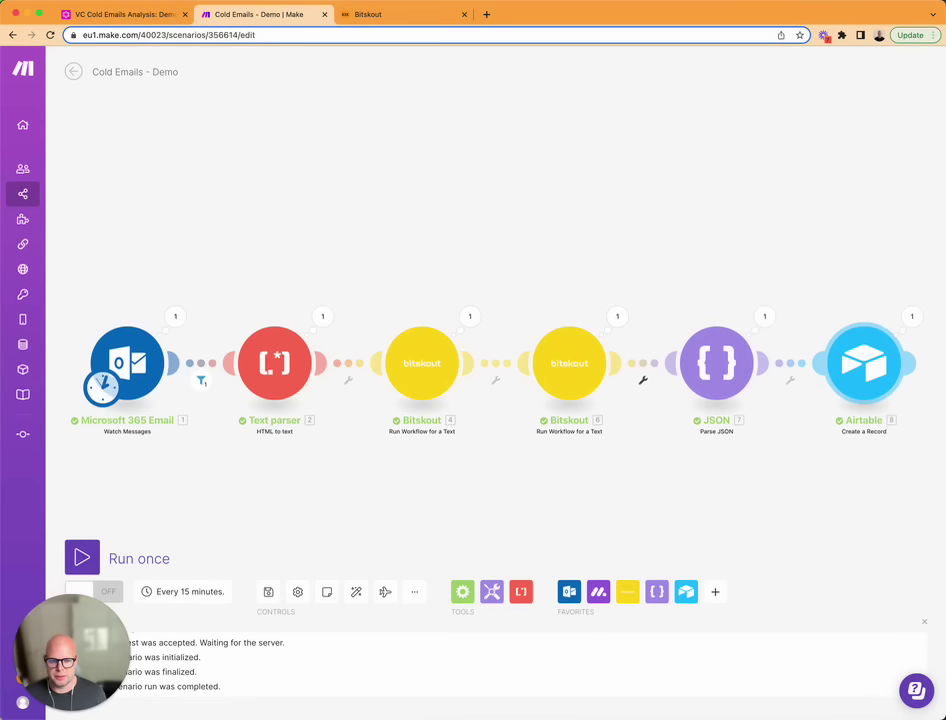
left_click(790, 380)
left_click(852, 411)
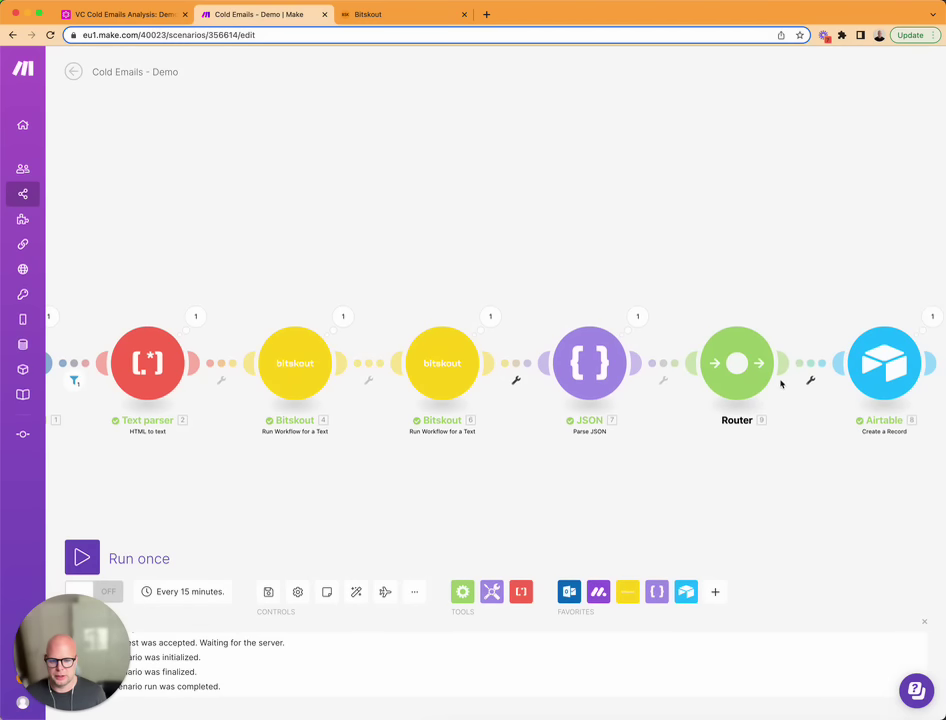
Find Streak for the router's second branch and look through its available pipeline, box and contact actions without adding one.
left_click(762, 436)
type("S")
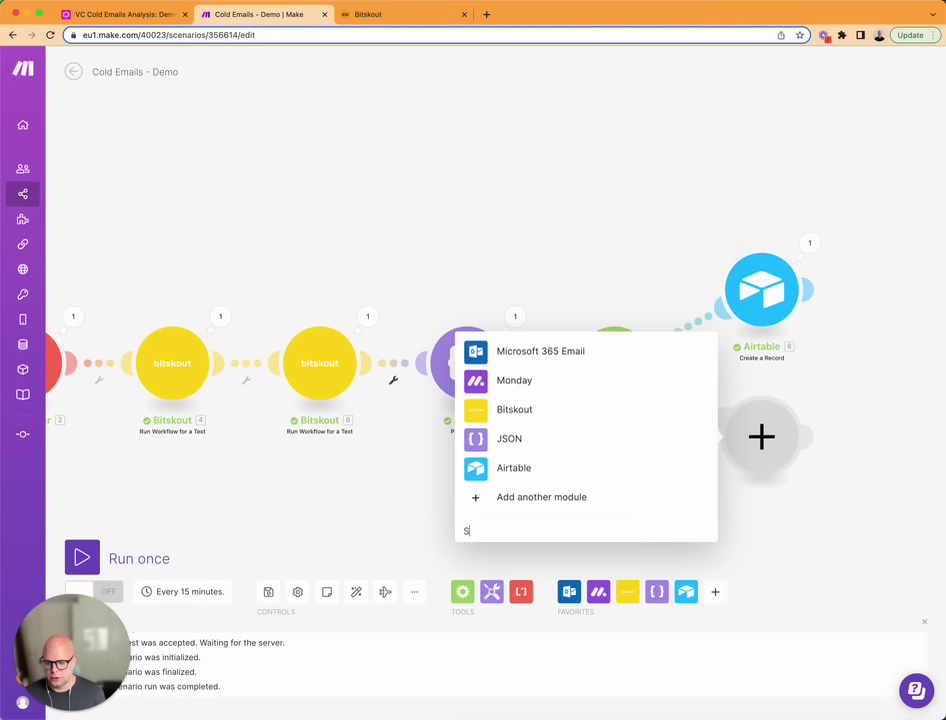
type("treak")
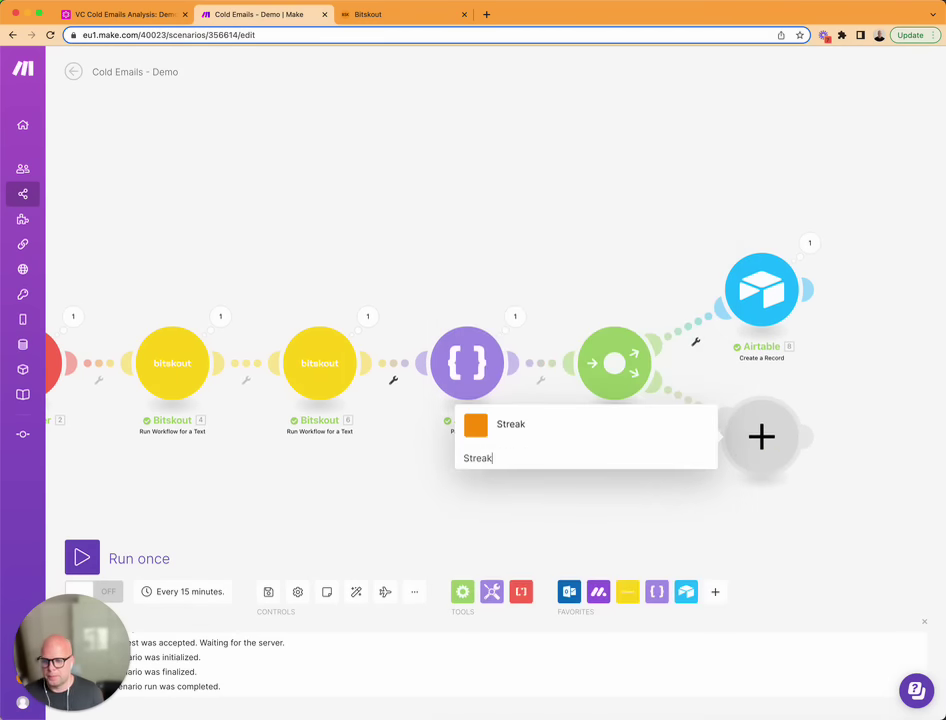
left_click(500, 425)
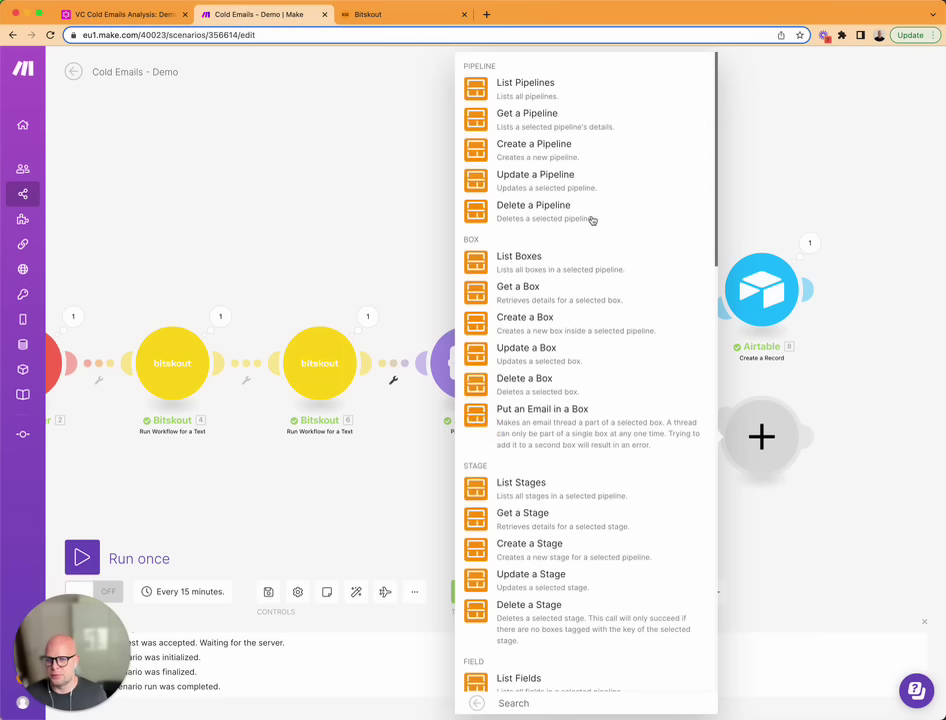
scroll(563, 532, "down", 10)
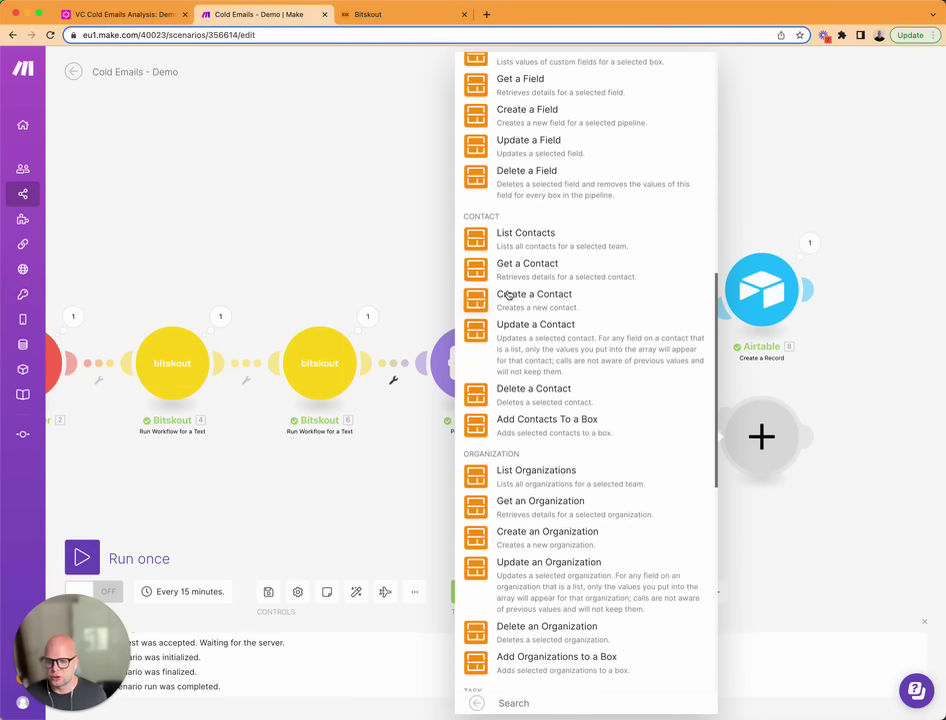
left_click(817, 555)
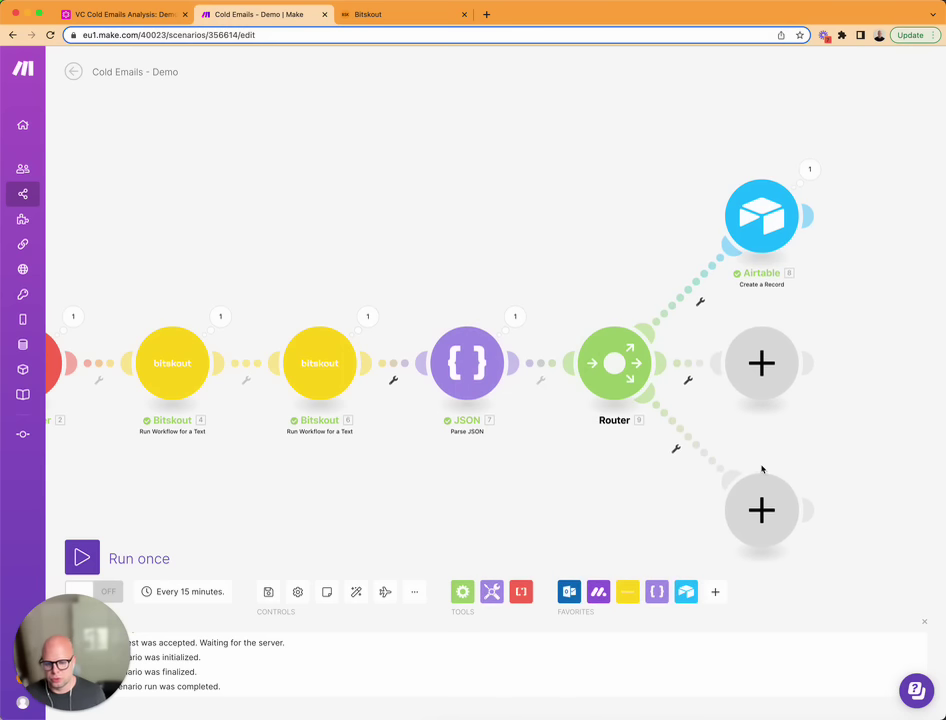
Find Pipedrive CRM for the router's third branch and view its available deal actions without adding one.
left_click(765, 505)
type("P")
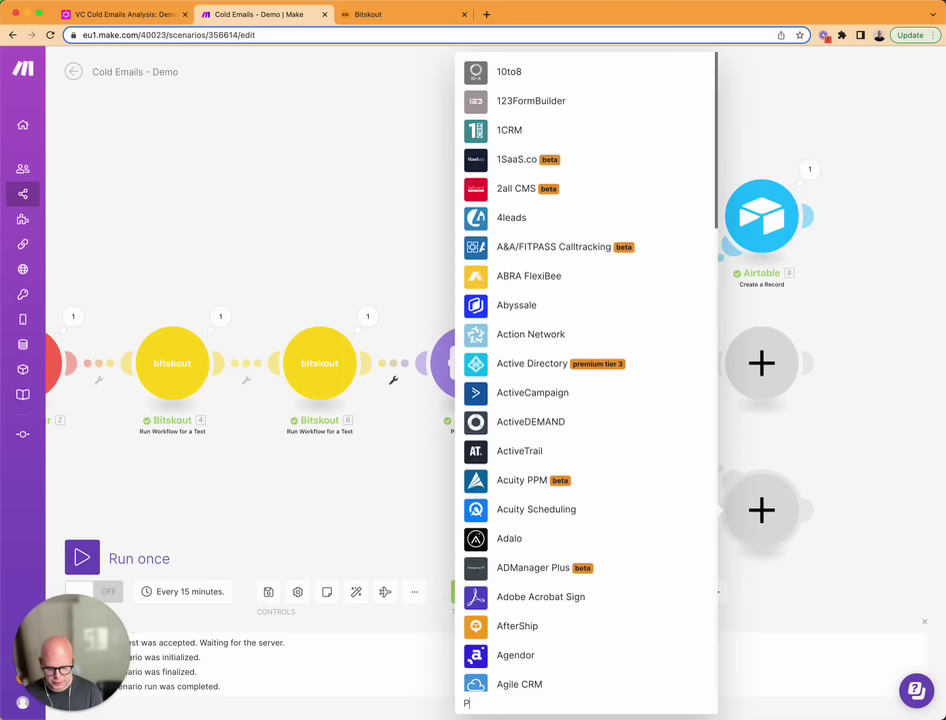
type("ipe")
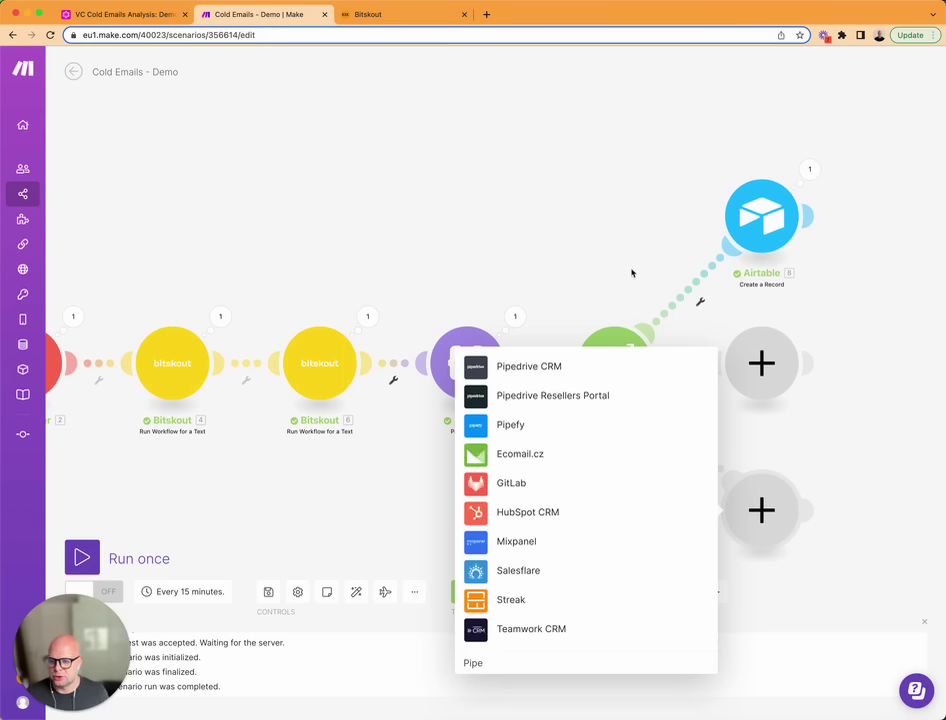
left_click(488, 372)
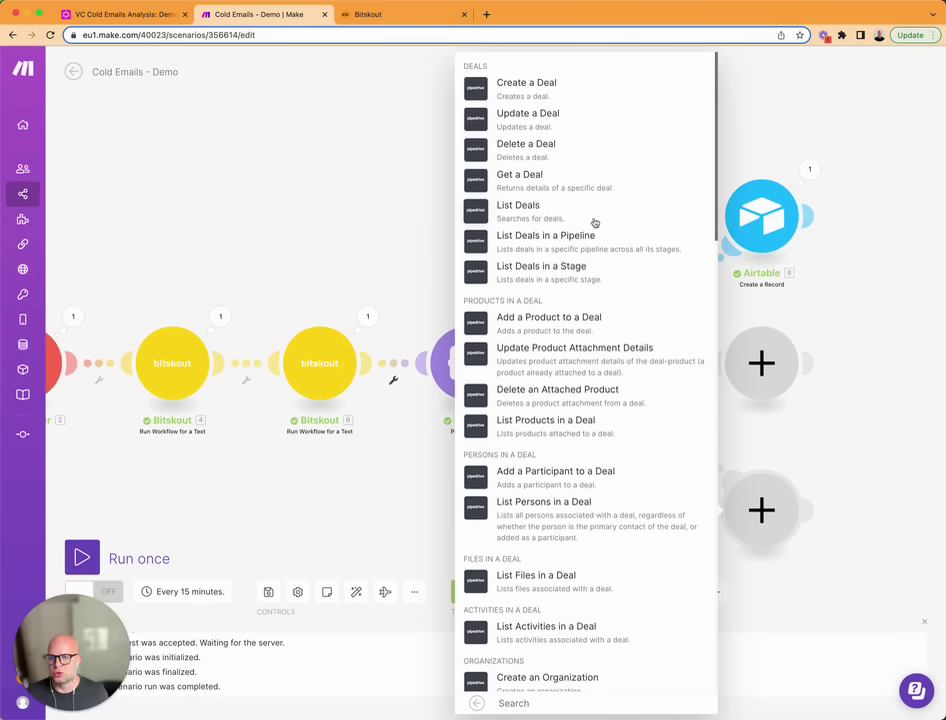
left_click(321, 184)
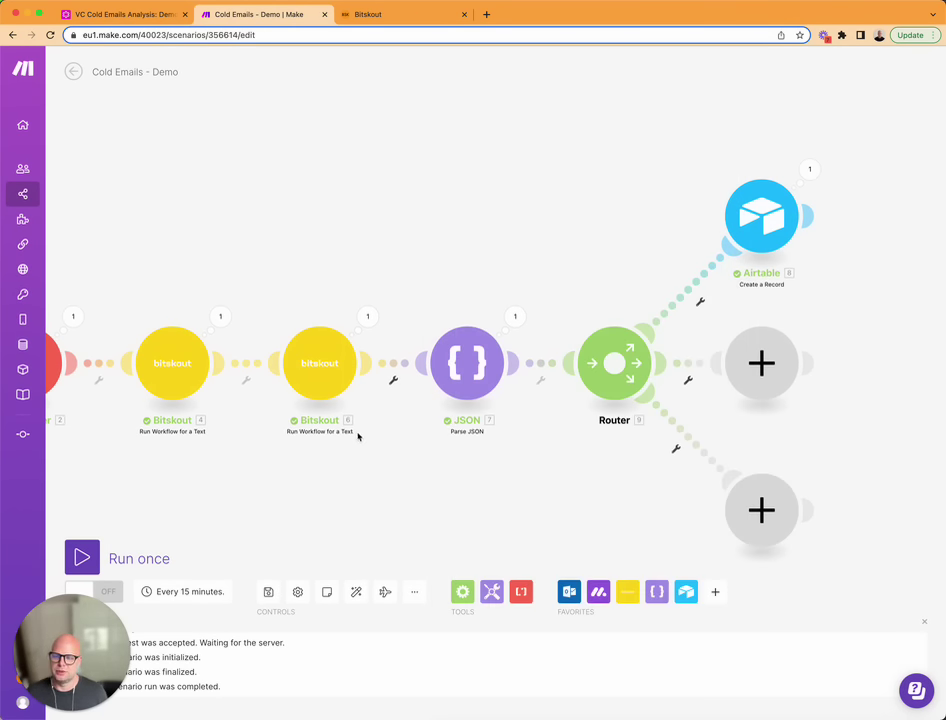
Switch to Bitskout and apply the settings of the open text question model.
scroll(365, 445, "right", 2)
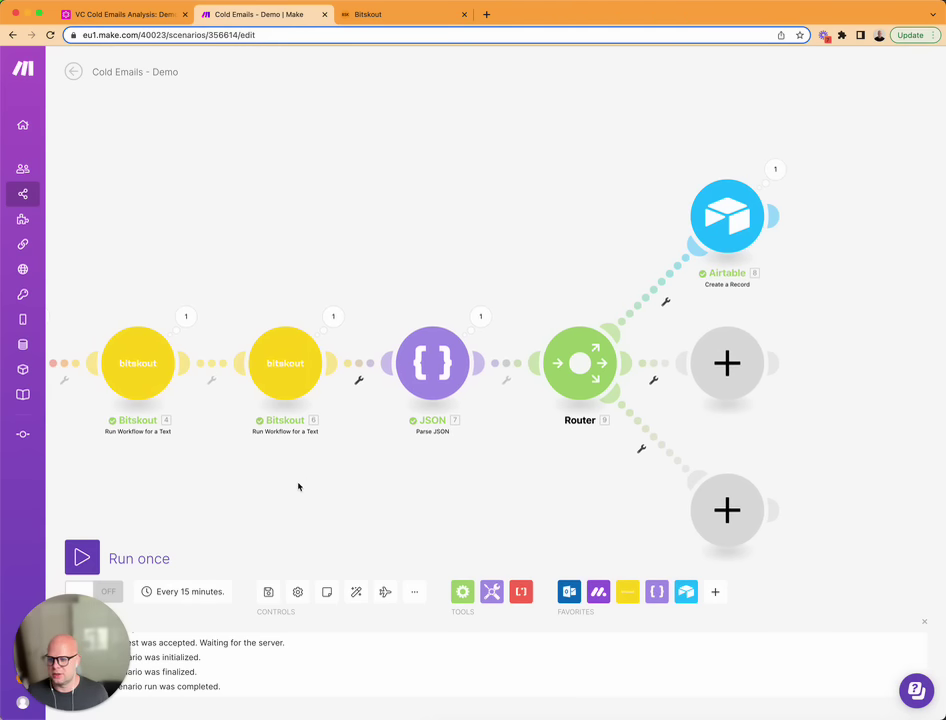
left_click_drag(298, 487, 572, 486)
left_click(414, 20)
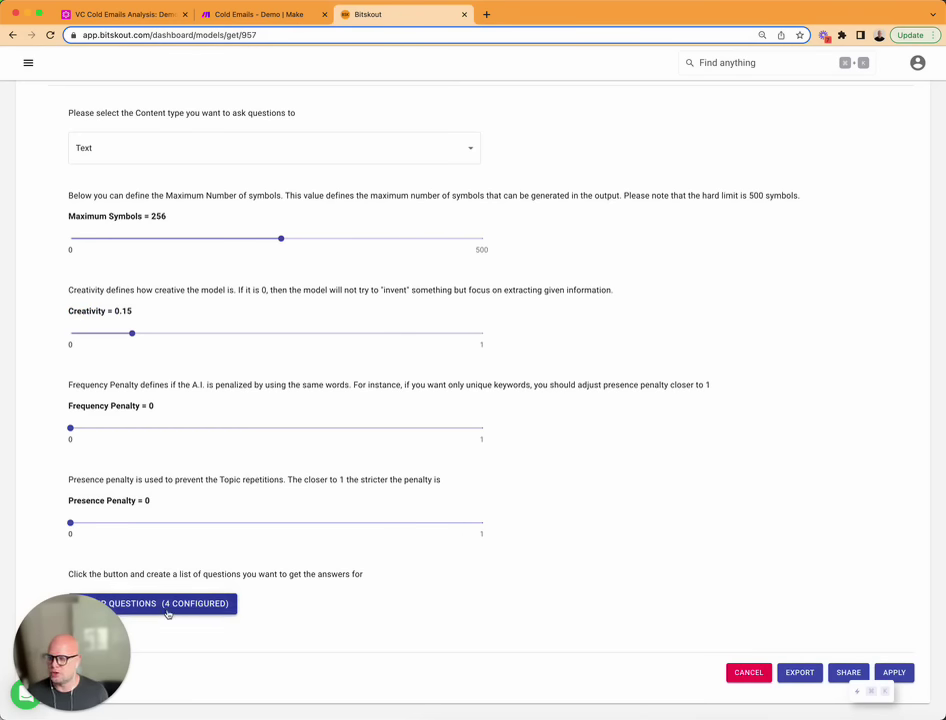
left_click(900, 672)
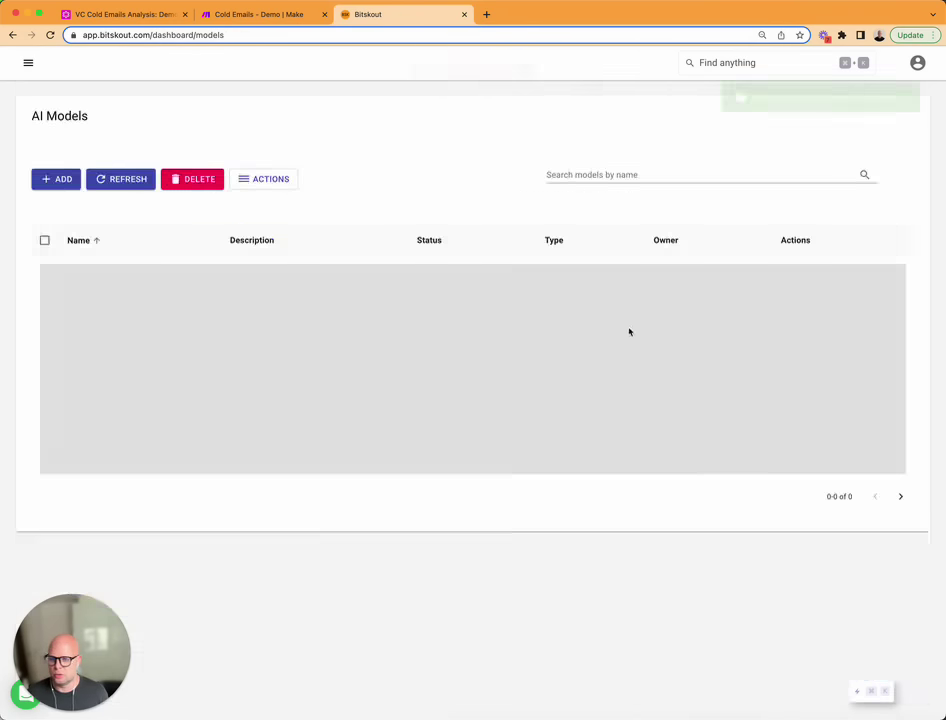